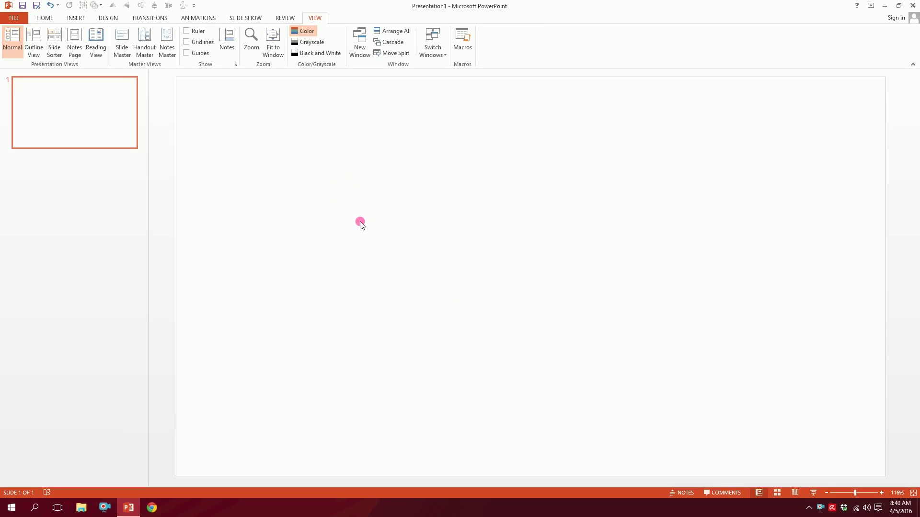
- Draw a large blue circle with the Oval shape and move it up and right
left_click(75, 19)
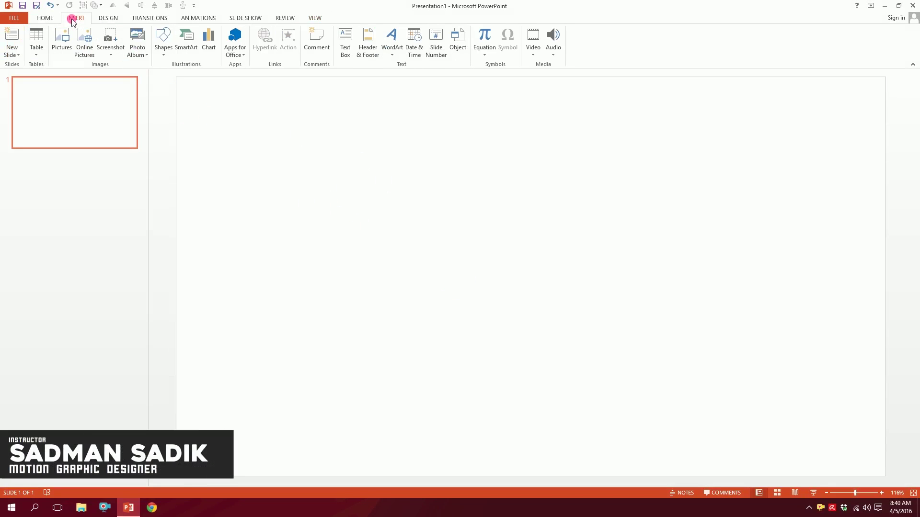
left_click(163, 41)
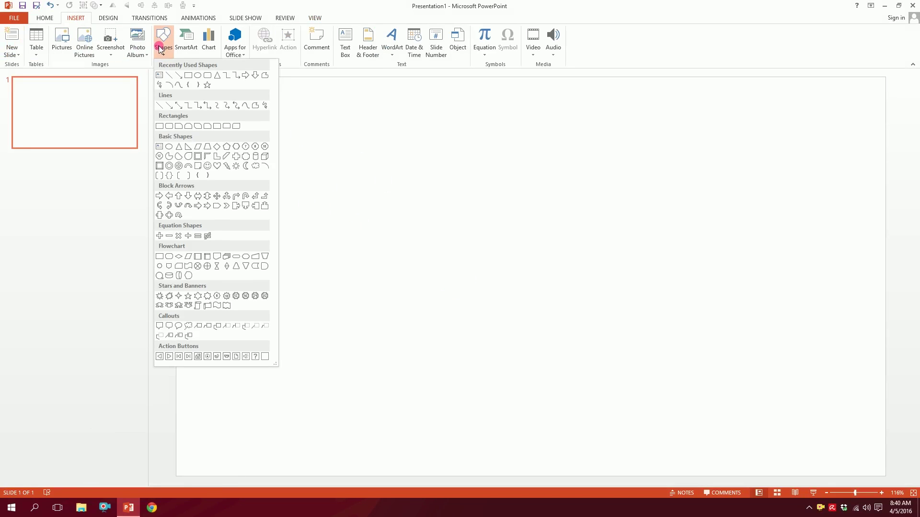
left_click(168, 149)
left_click_drag(344, 147, 552, 349)
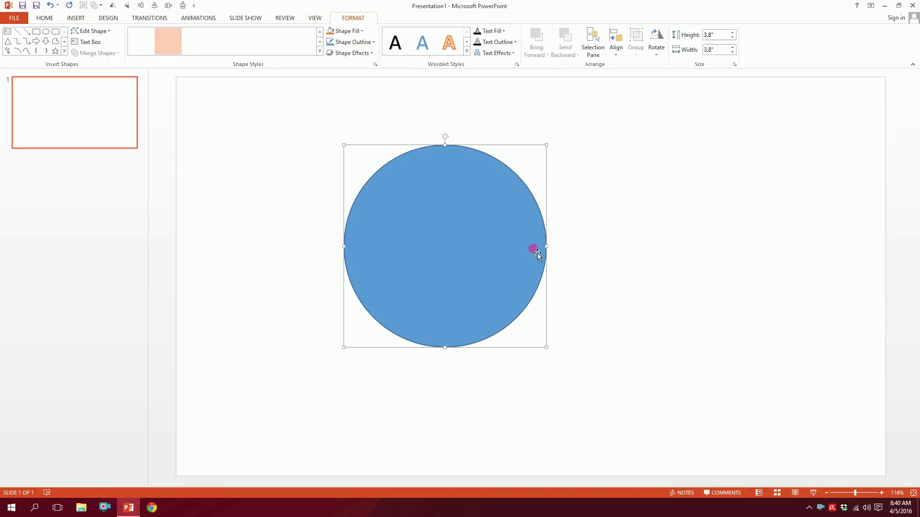
left_click_drag(477, 277, 523, 234)
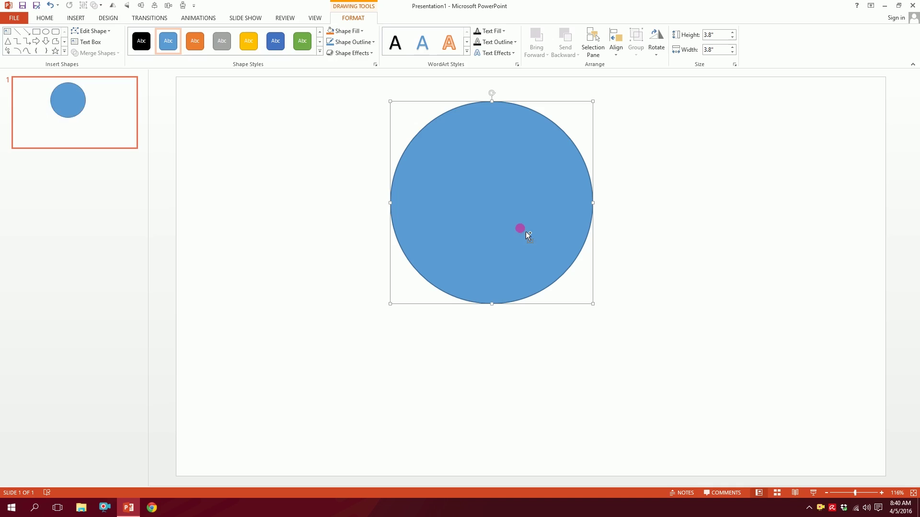
- Duplicate the circle with Ctrl+D and drag the copy down to overlap the original
key("ctrl+d")
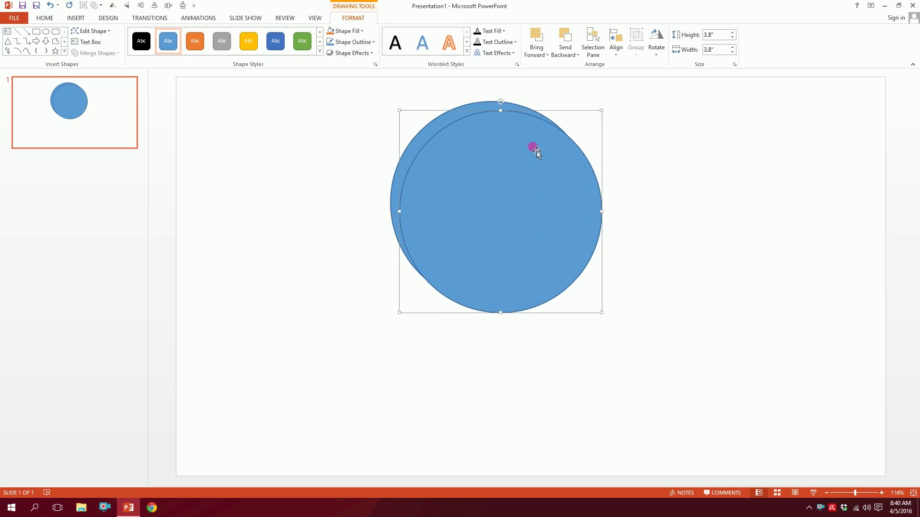
left_click_drag(534, 150, 525, 235)
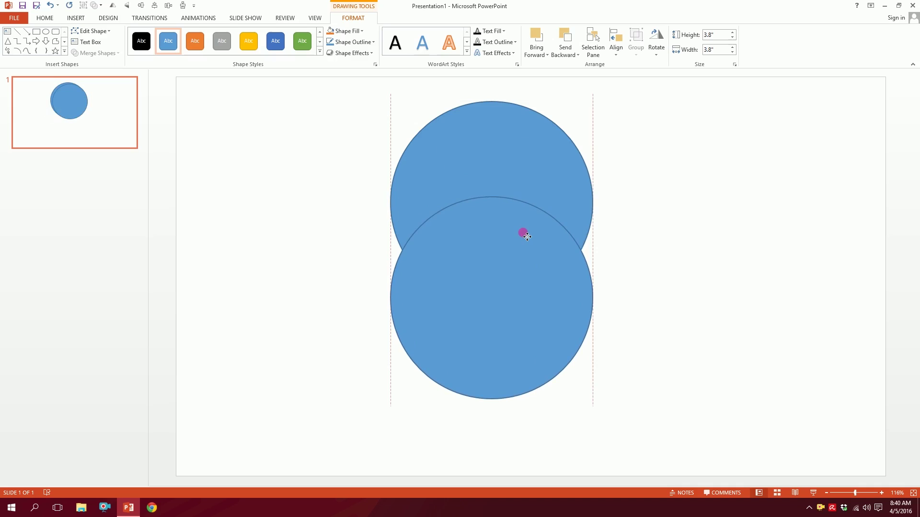
left_click(743, 198)
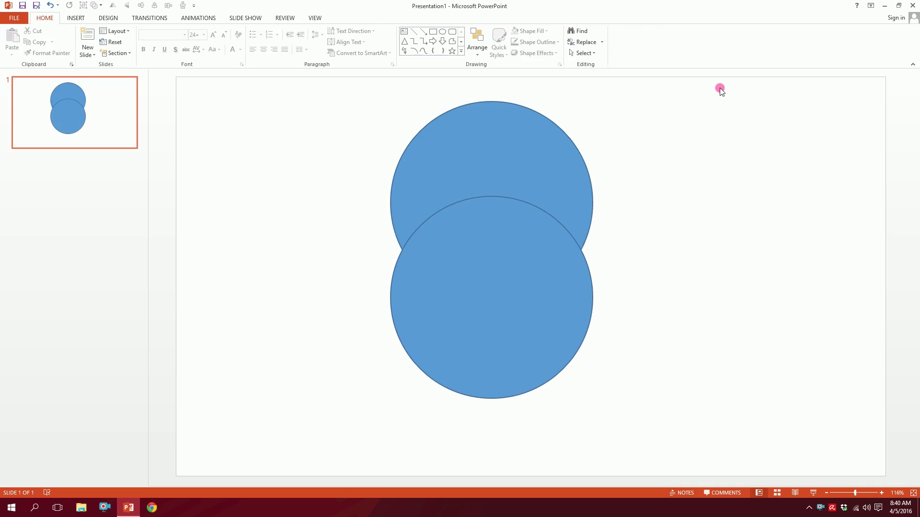
- Fragment both circles and delete the top and bottom pieces
left_click_drag(720, 84, 305, 452)
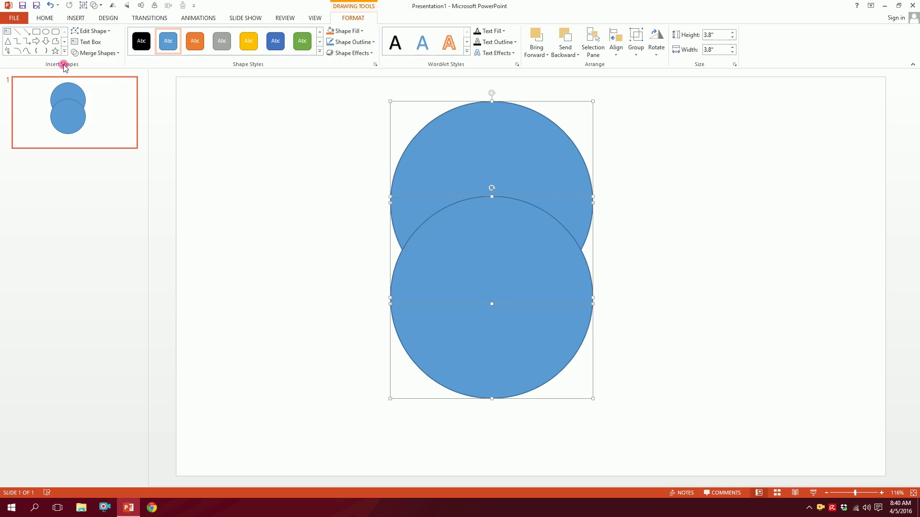
left_click(98, 53)
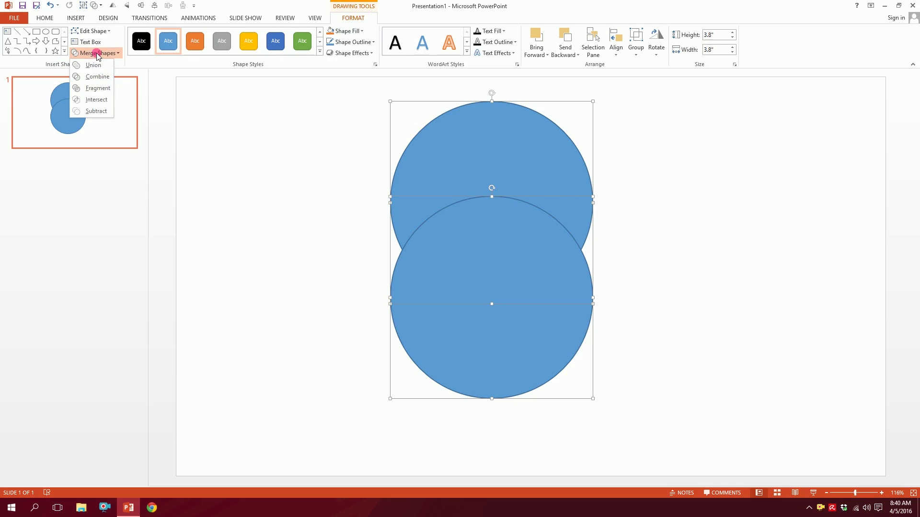
left_click(92, 89)
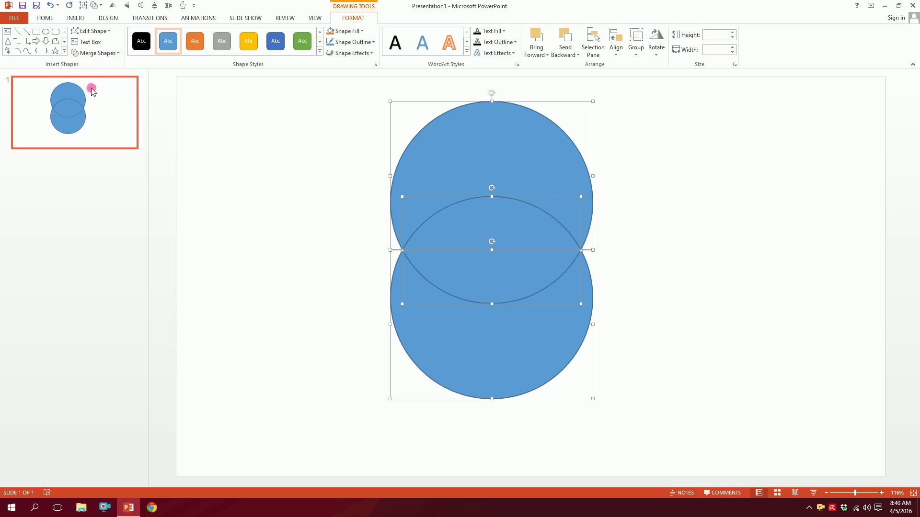
left_click(648, 234)
left_click_drag(560, 185, 560, 160)
left_click_drag(544, 345, 540, 372)
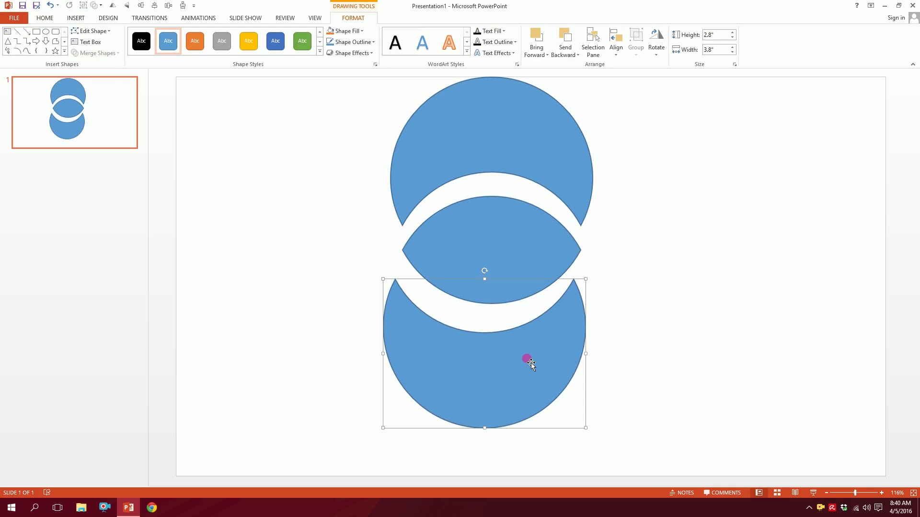
key("Delete")
left_click(555, 161)
key("Delete")
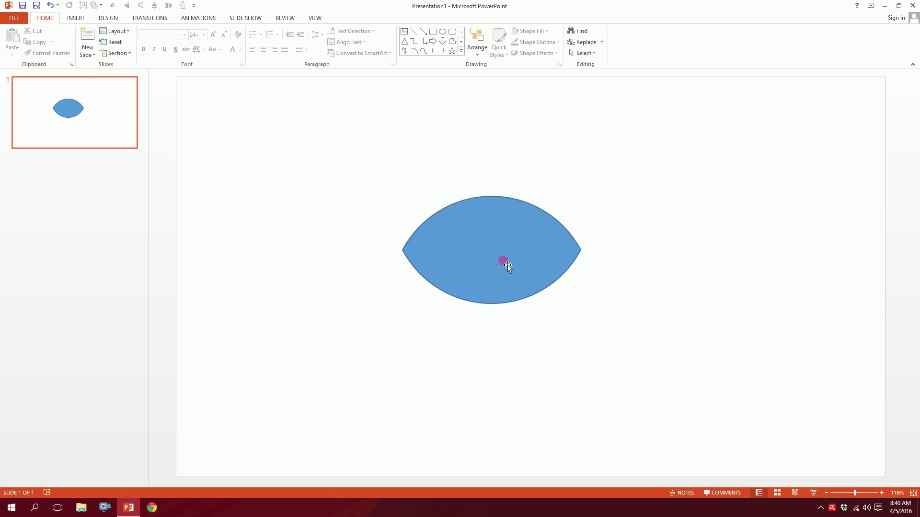
- Widen the remaining almond-shaped lens and shift it slightly lower
left_click(513, 254)
mouse_move(582, 252)
left_mouse_down()
mouse_move(642, 254)
mouse_move(627, 253)
left_mouse_up()
left_click_drag(568, 248, 561, 268)
left_click(355, 207)
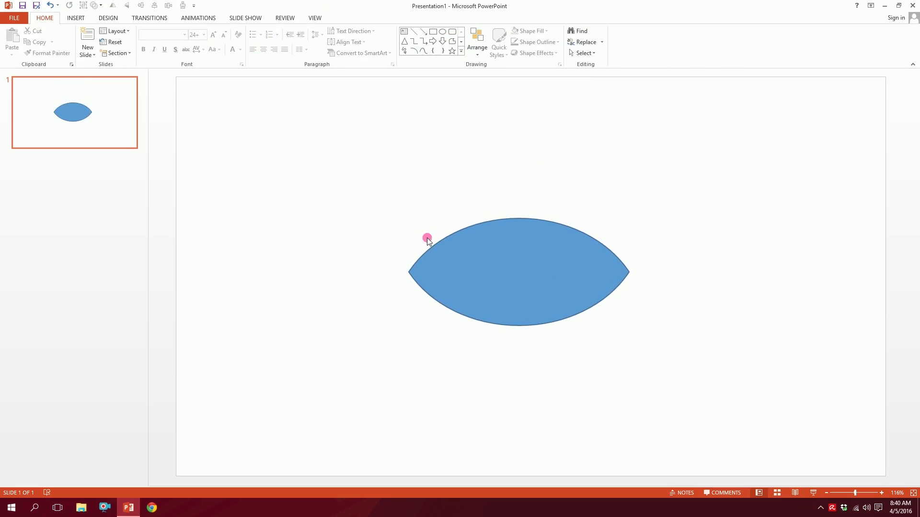
- Draw a circle centred inside the almond shape
left_click(77, 19)
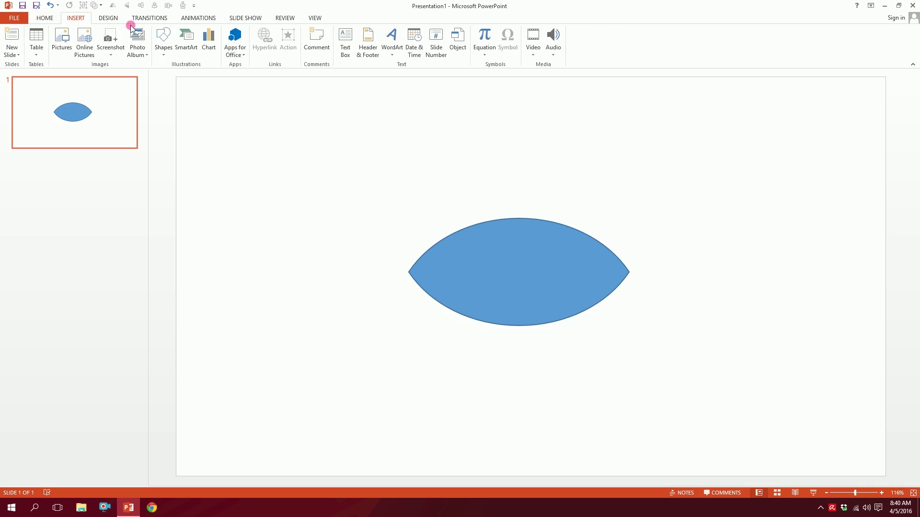
left_click(164, 44)
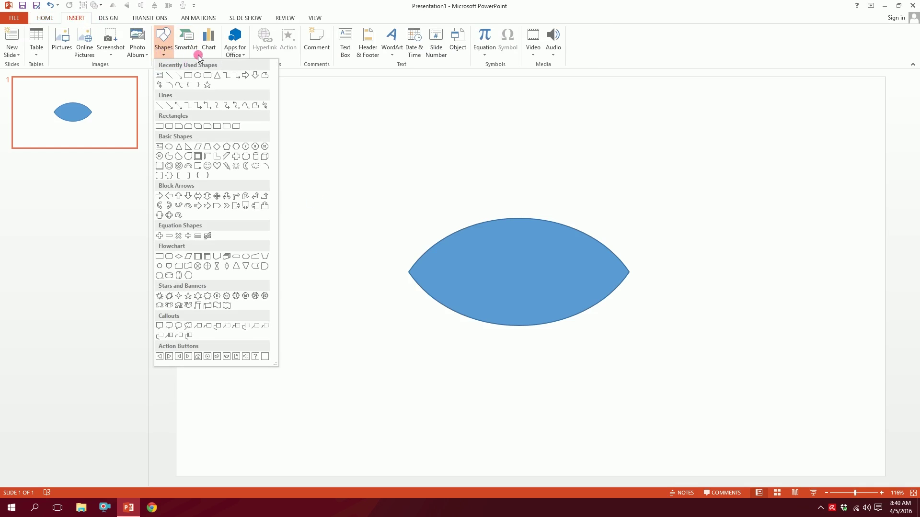
left_click(168, 149)
left_click_drag(469, 231, 550, 315)
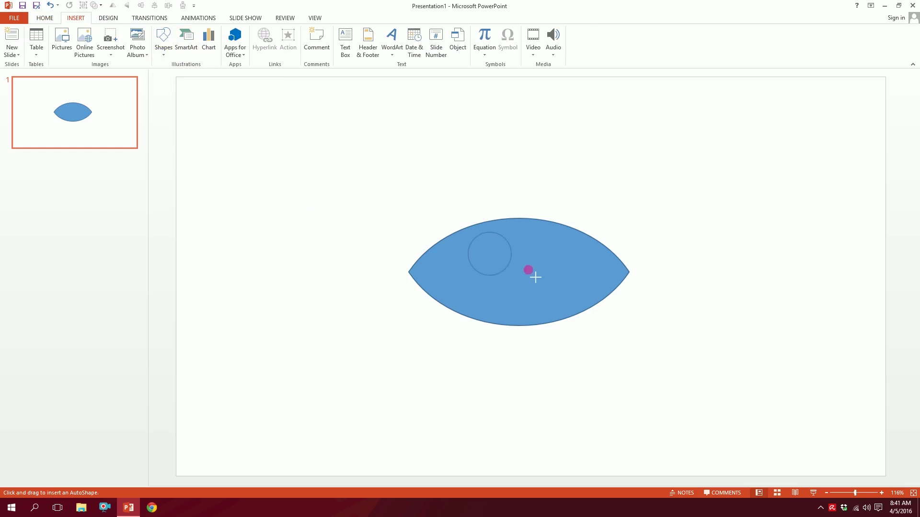
left_click_drag(519, 286, 528, 285)
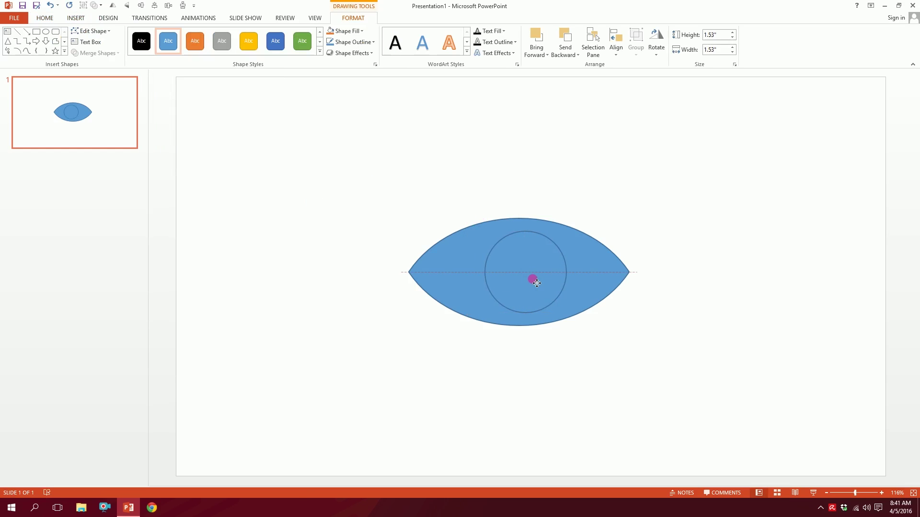
left_click(556, 169)
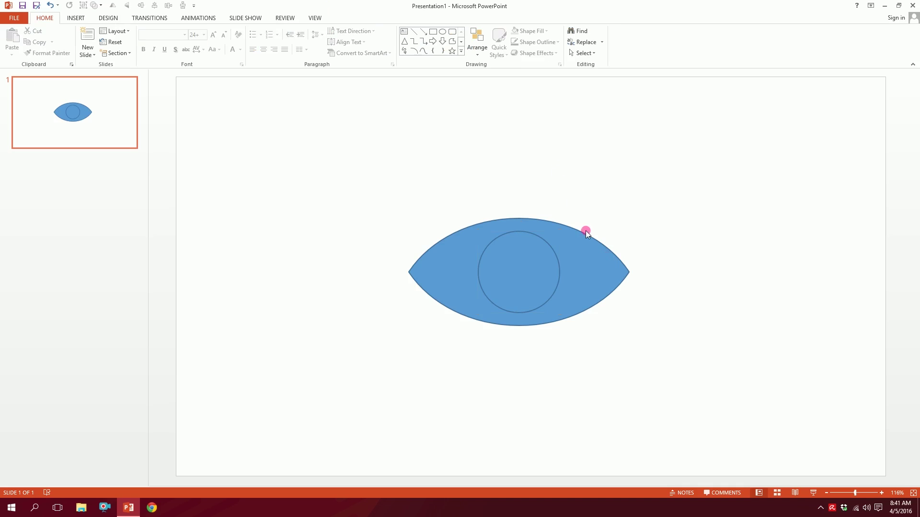
- Give the almond a light gray fill with no outline
left_click(587, 257)
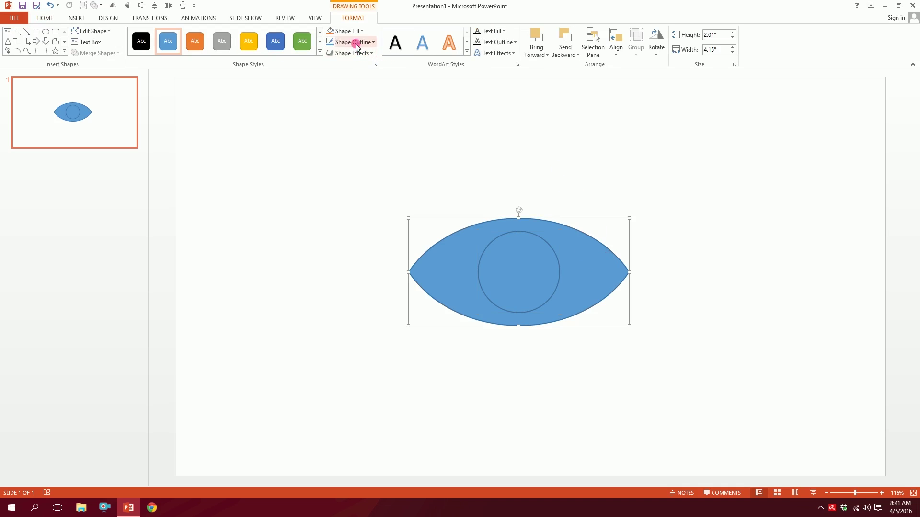
left_click(373, 42)
left_click(345, 126)
left_click(360, 31)
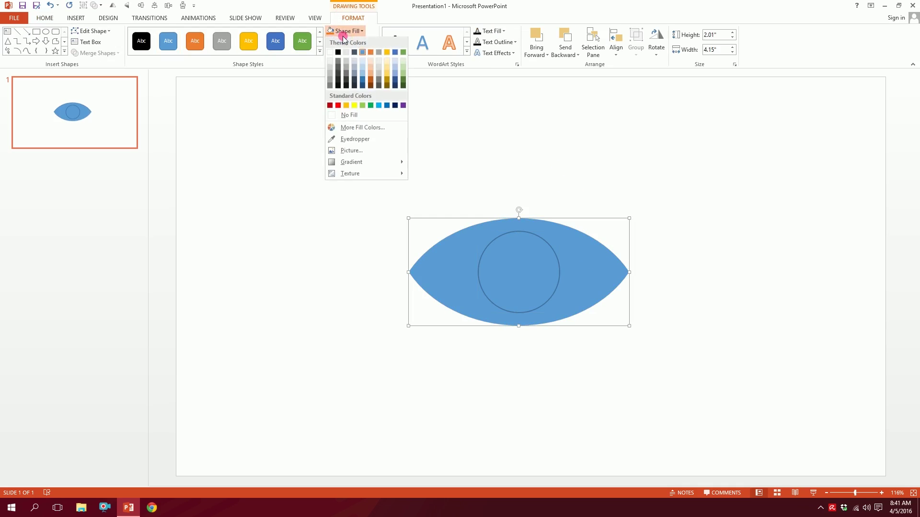
left_click(331, 67)
- Fill the circle with a dark charcoal theme colour
left_click(522, 269)
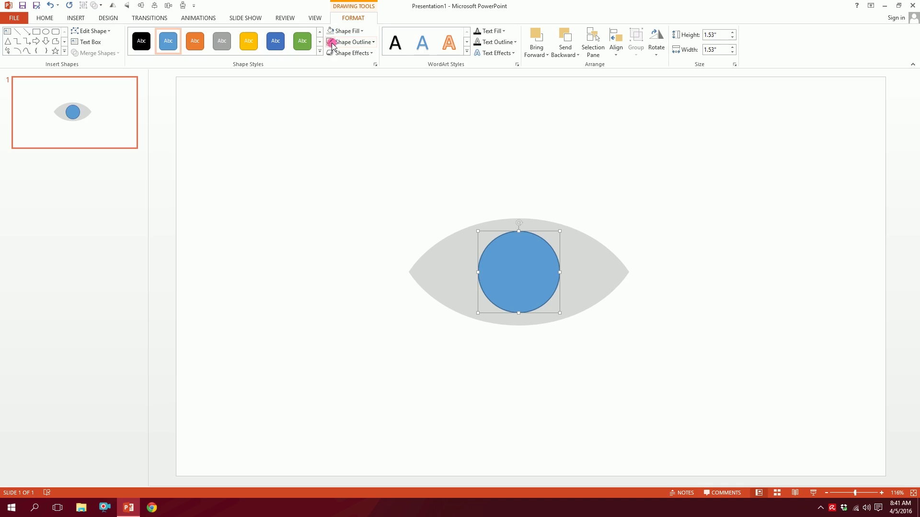
left_click(345, 32)
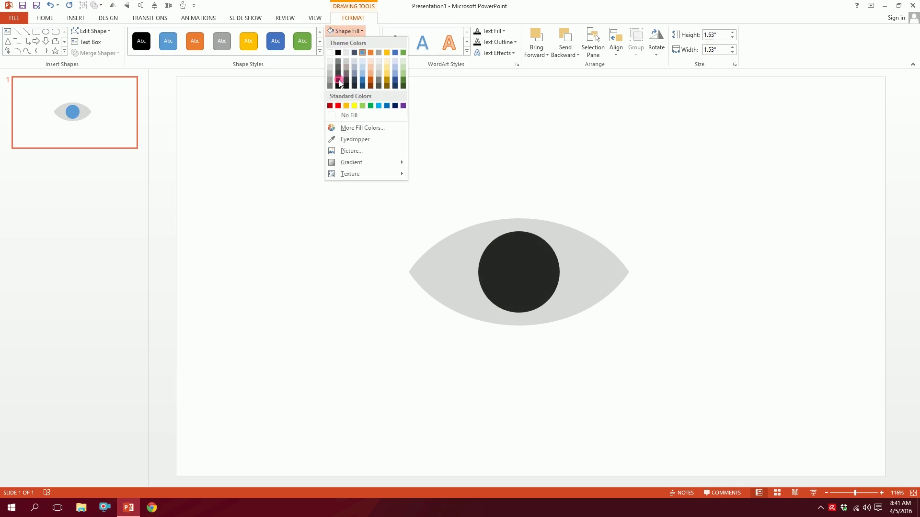
left_click(340, 83)
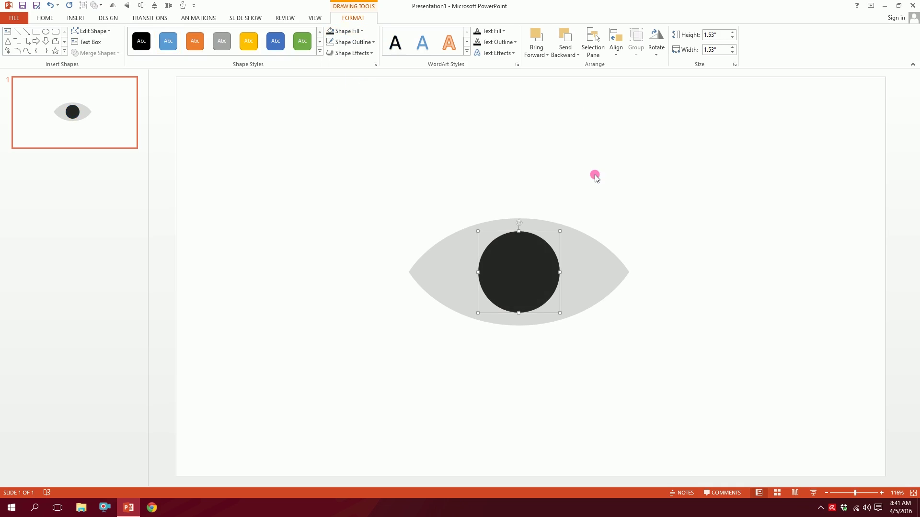
left_click(531, 295)
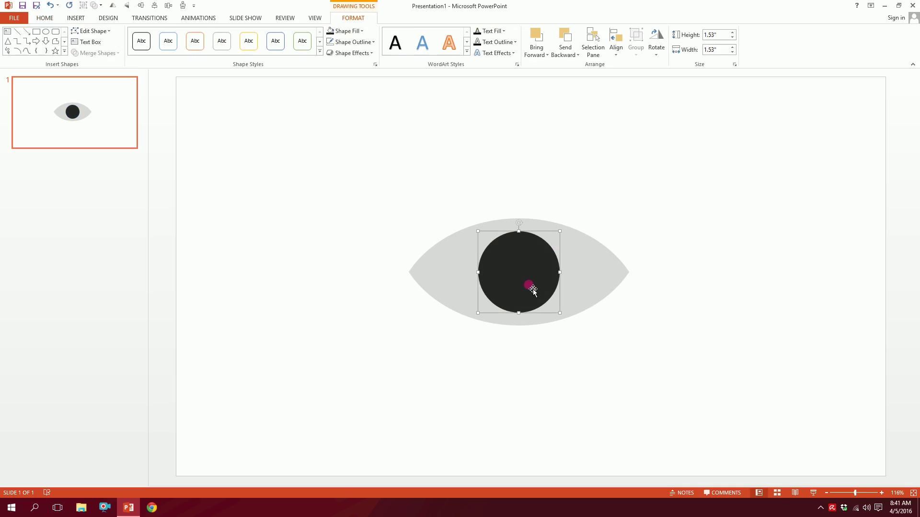
- Duplicate the iris, fill the copy near-black, and shrink it to pupil size
key("ctrl+d")
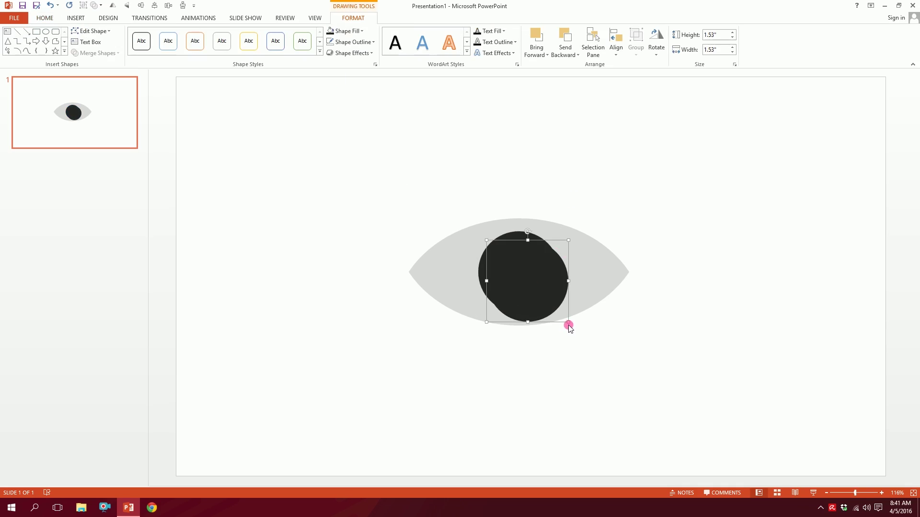
left_click(345, 31)
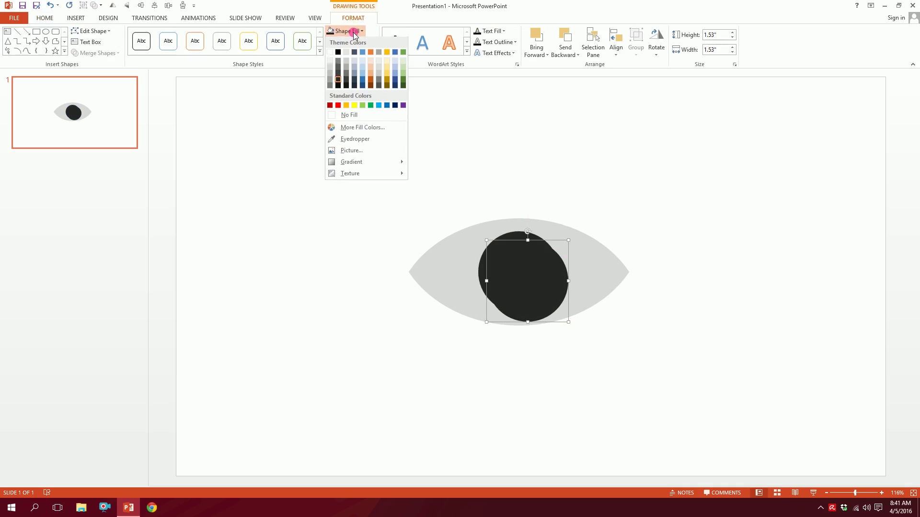
left_click(340, 88)
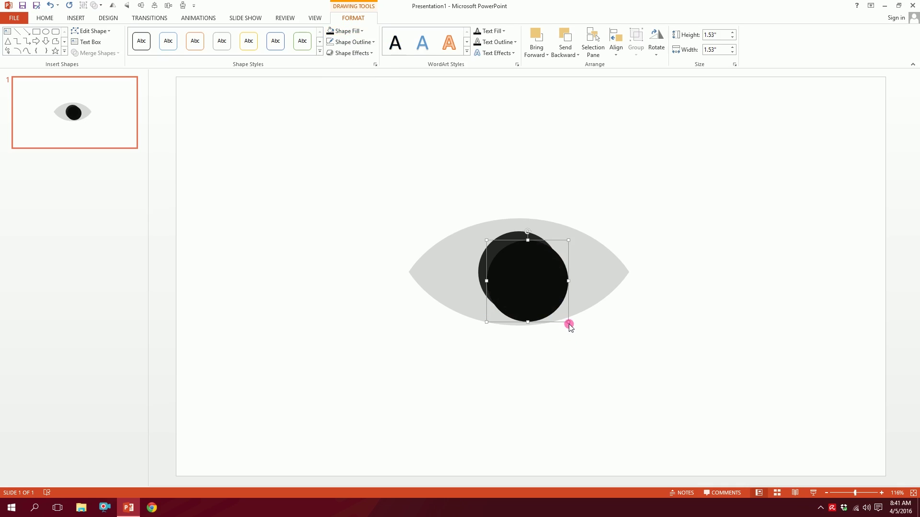
mouse_move(569, 324)
left_mouse_down()
mouse_move(511, 263)
mouse_move(525, 279)
left_mouse_up()
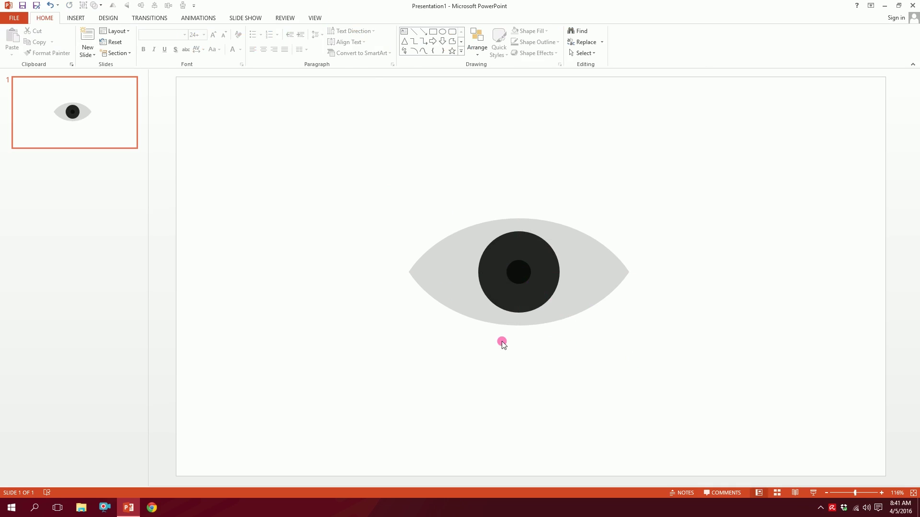
left_click(76, 18)
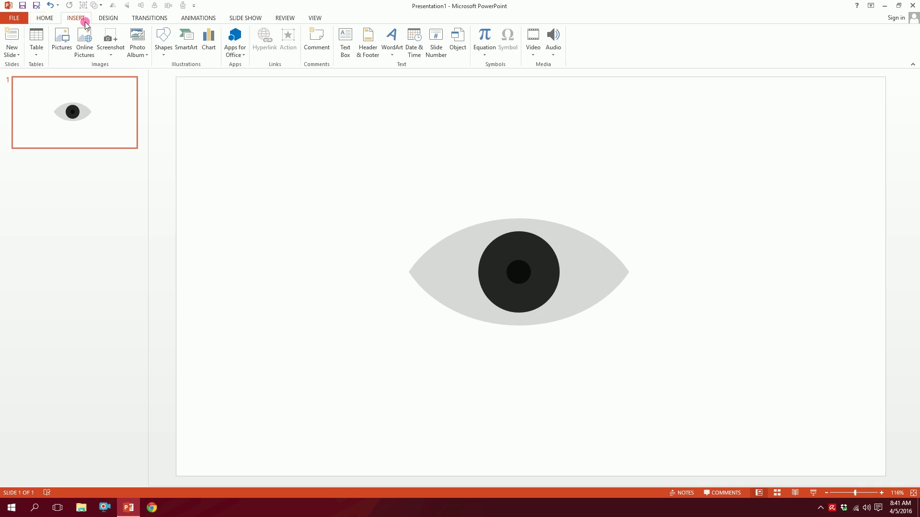
- Draw a small moon shape on the iris, white-filled with no outline
left_click(163, 42)
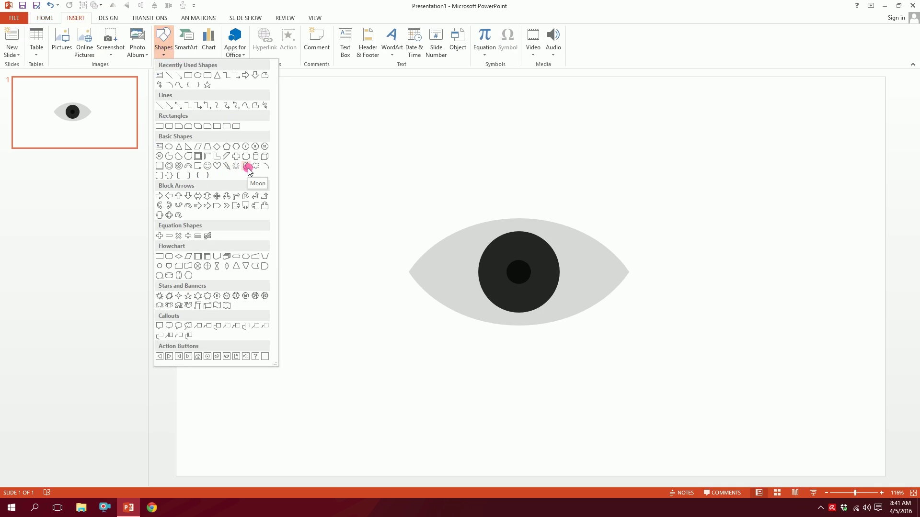
left_click(248, 167)
mouse_move(496, 263)
left_mouse_down()
mouse_move(513, 301)
mouse_move(504, 297)
left_mouse_up()
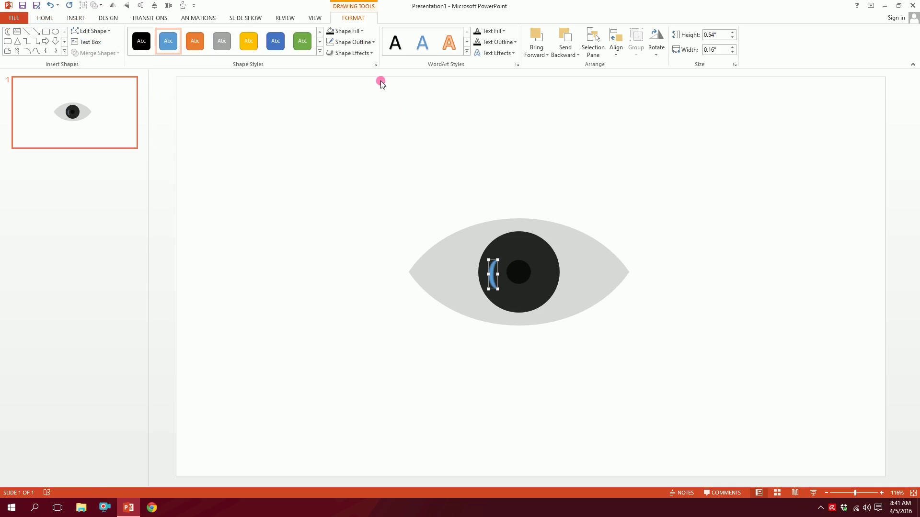
left_click(331, 42)
left_click(360, 30)
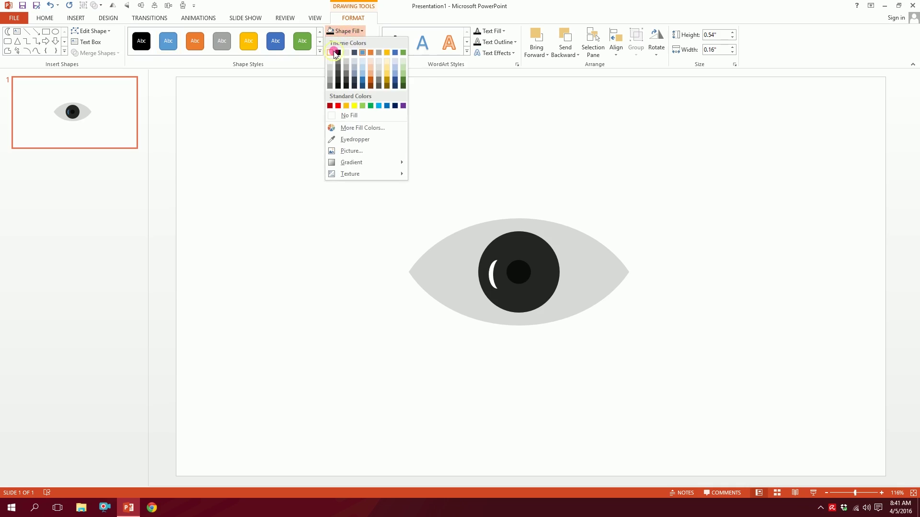
left_click(332, 52)
- Resize and thin the white crescent, placing it along the pupil's lower left
left_click_drag(496, 274, 512, 315)
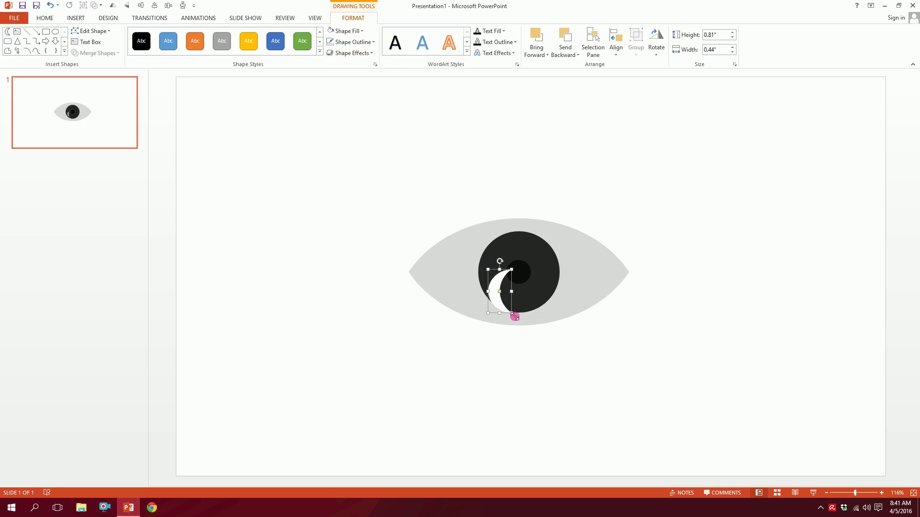
left_click_drag(499, 267, 488, 274)
left_click(489, 274)
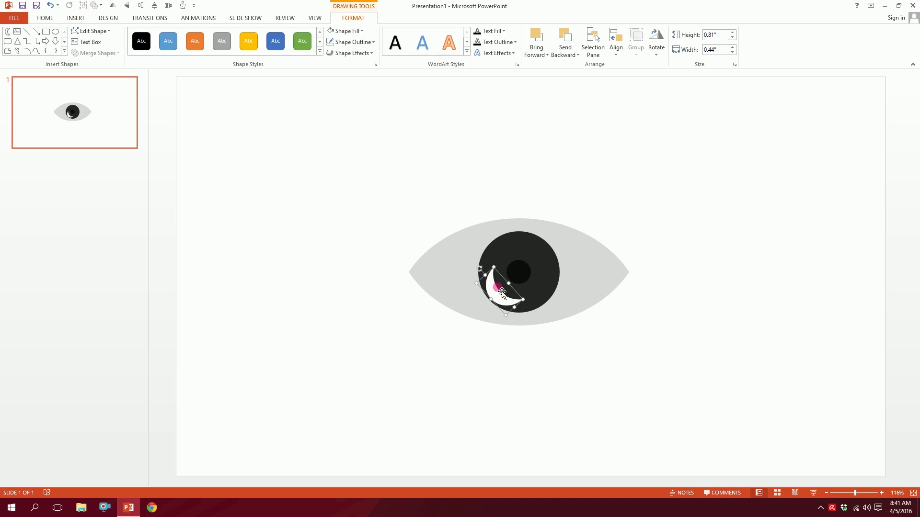
left_click(494, 296)
left_click_drag(515, 290, 501, 290)
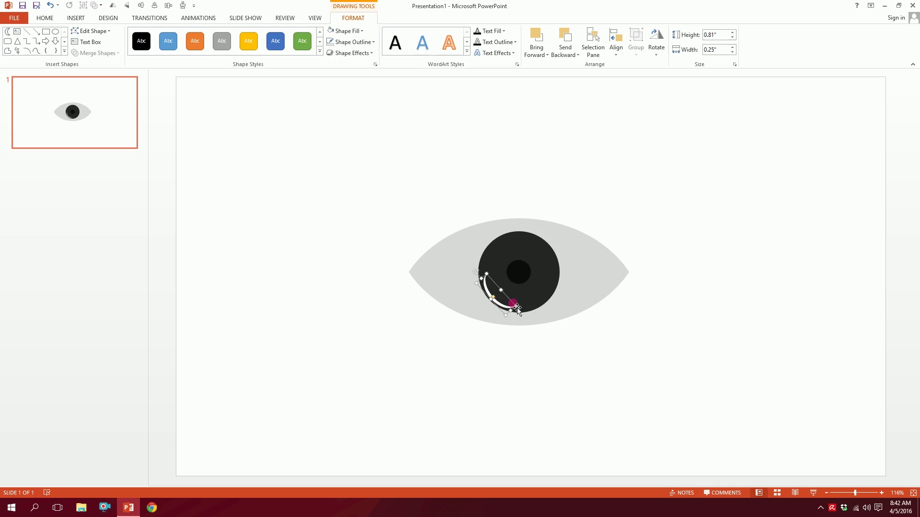
left_click_drag(519, 310, 511, 298)
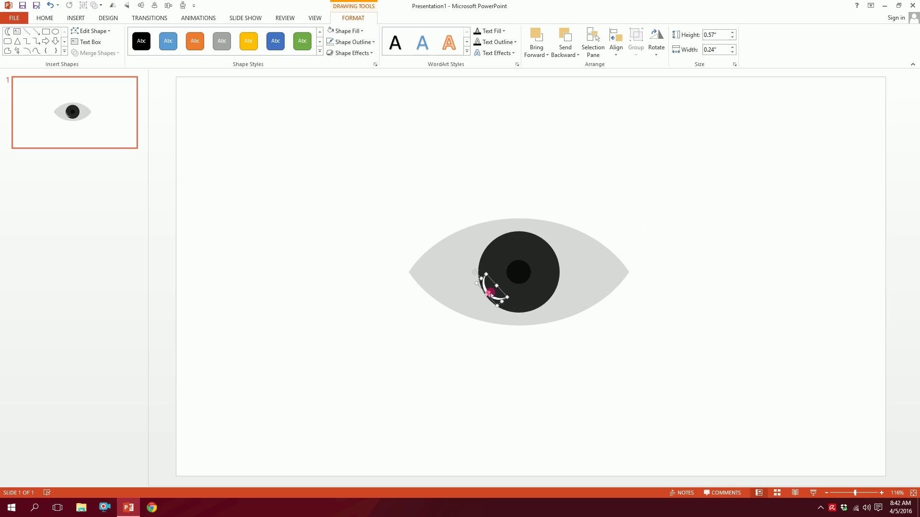
key("Delete")
left_click_drag(494, 293, 509, 294)
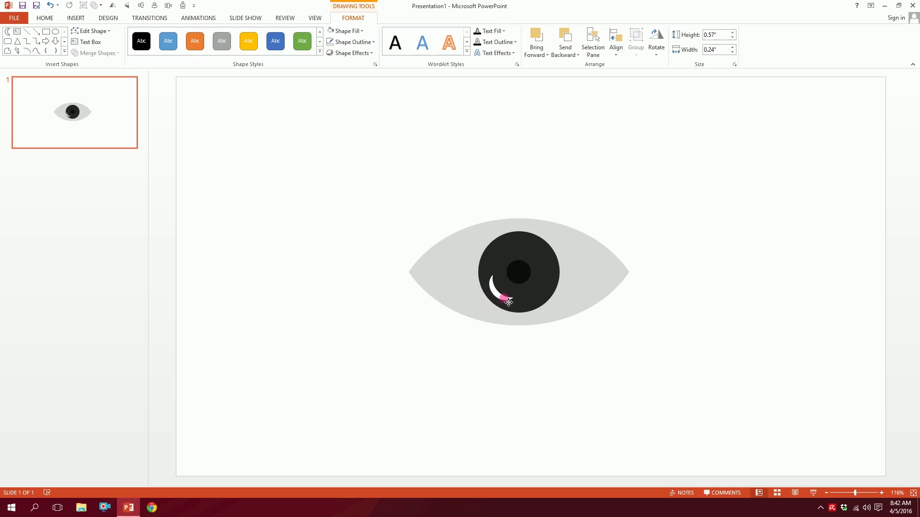
left_click(574, 212)
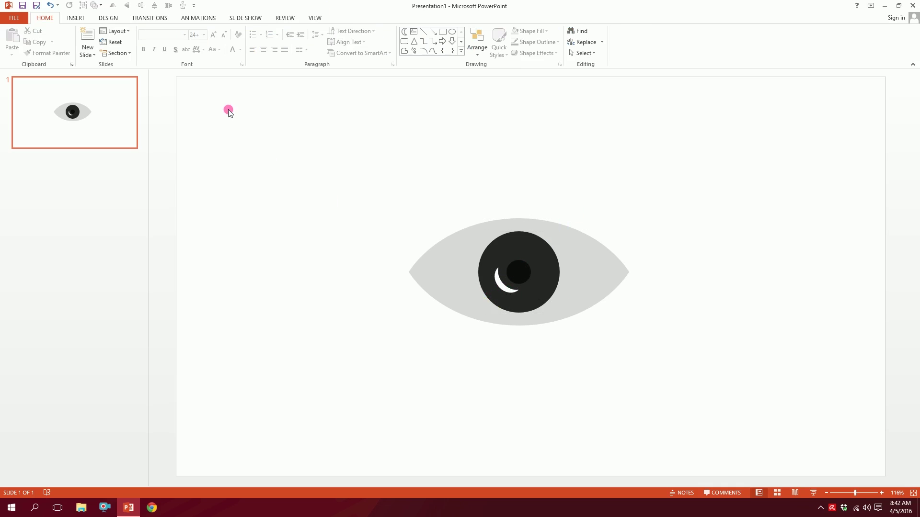
- Draw a second moon shape near the iris top and tilt it toward the upper right
left_click(76, 17)
left_click(164, 43)
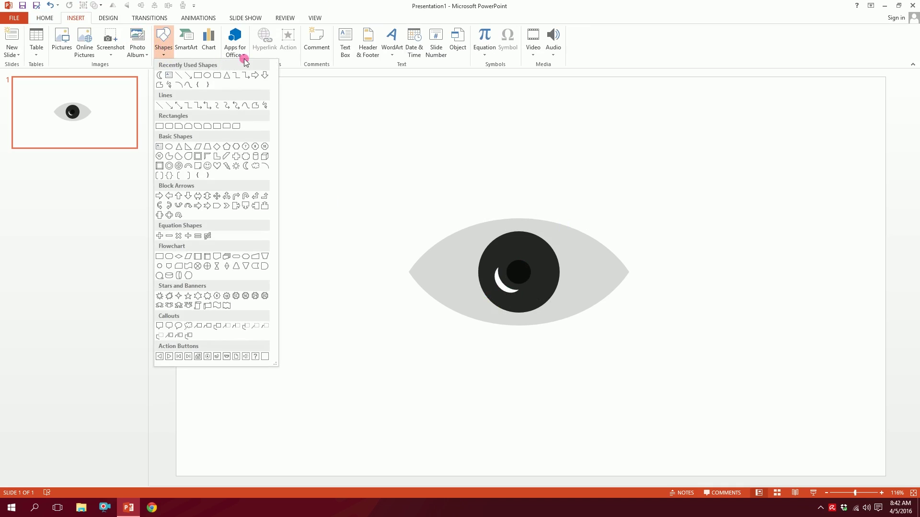
left_click(246, 167)
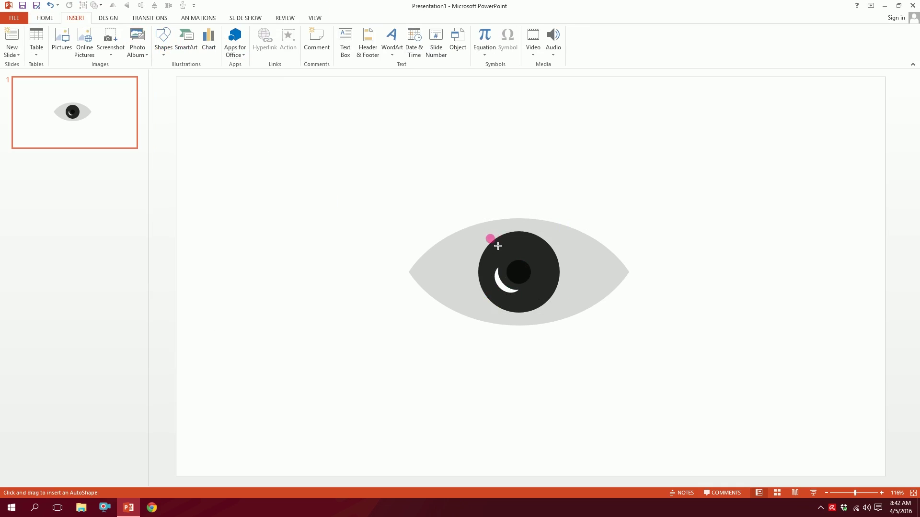
left_click_drag(489, 238, 519, 298)
mouse_move(505, 240)
left_mouse_down()
mouse_move(549, 258)
mouse_move(543, 244)
left_mouse_up()
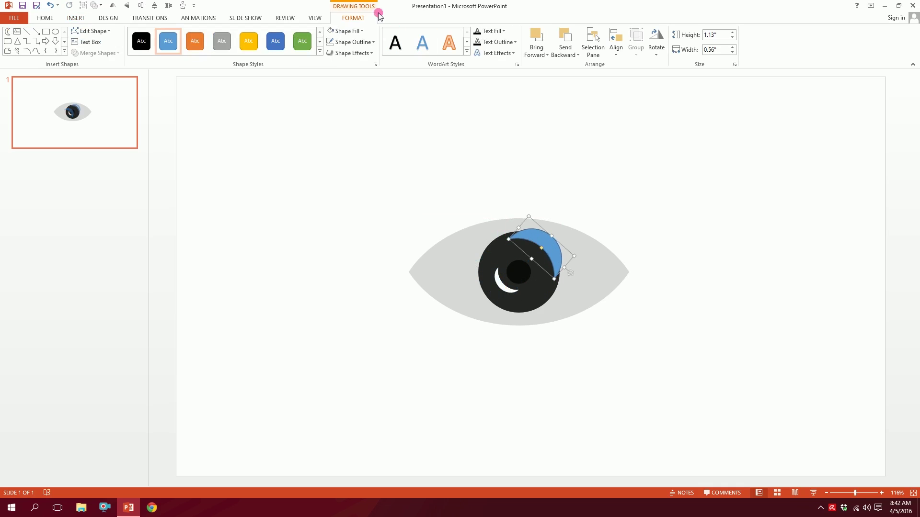
- Fill the second moon white and move it inside the iris's upper right
left_click(331, 31)
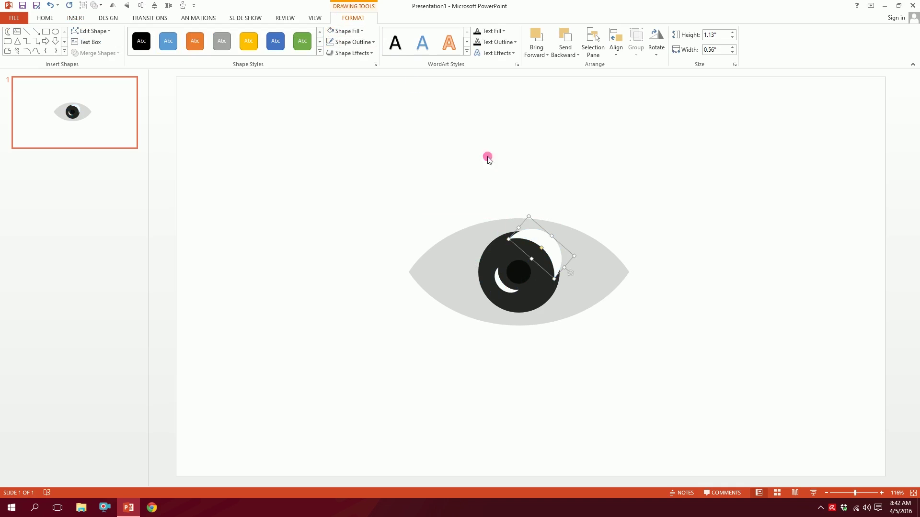
mouse_move(532, 221)
left_mouse_down()
mouse_move(548, 246)
mouse_move(540, 256)
left_mouse_up()
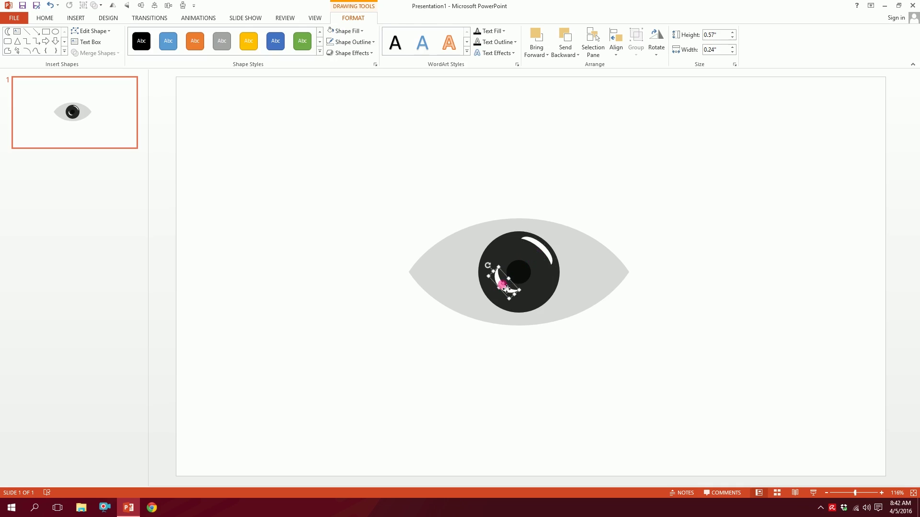
left_click(604, 185)
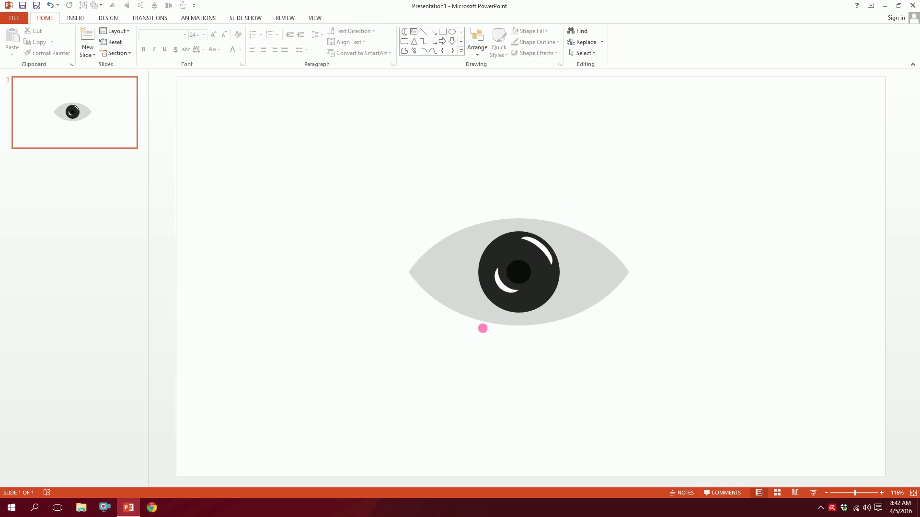